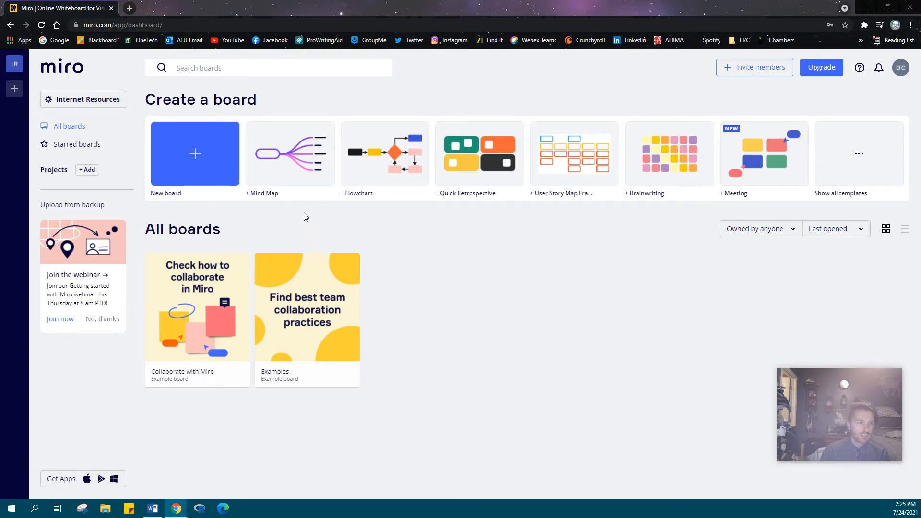
Create a board from the Mind Map template and label its central node Education.
{"action": "left_click", "coordinate": [289, 173]}
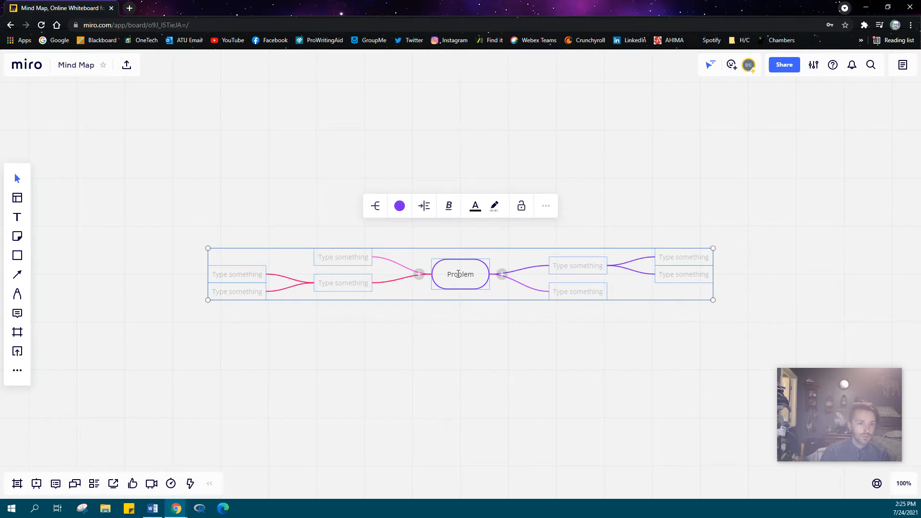
{"action": "left_click", "coordinate": [458, 273]}
{"action": "left_click", "coordinate": [464, 275]}
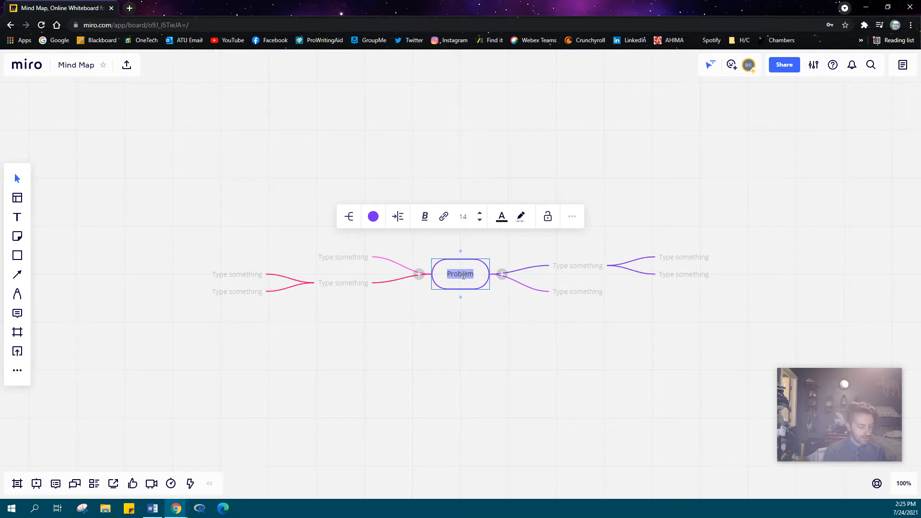
{"action": "type", "text": "Educatio"}
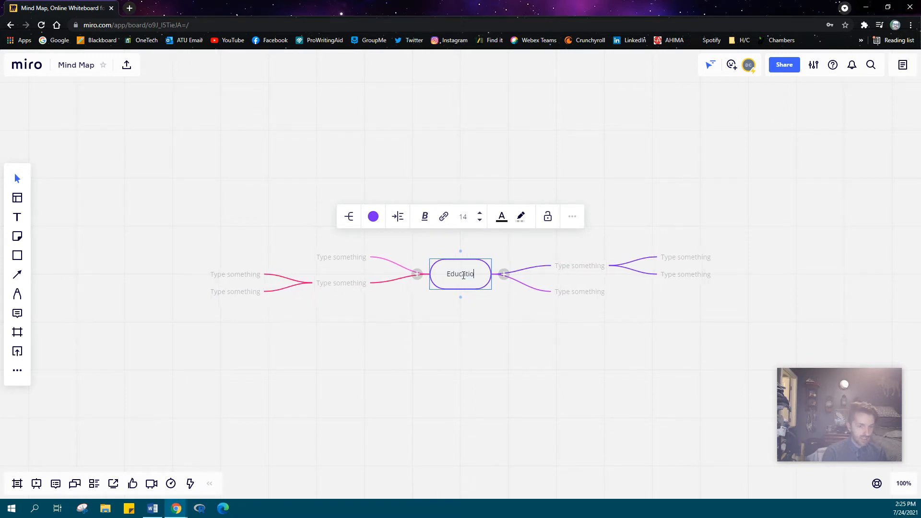
{"action": "type", "text": "n"}
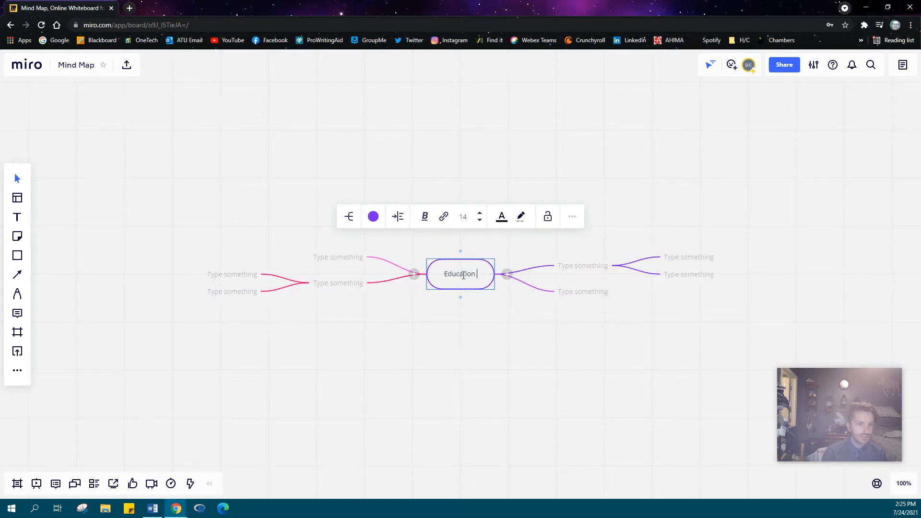
{"action": "left_click", "coordinate": [501, 319]}
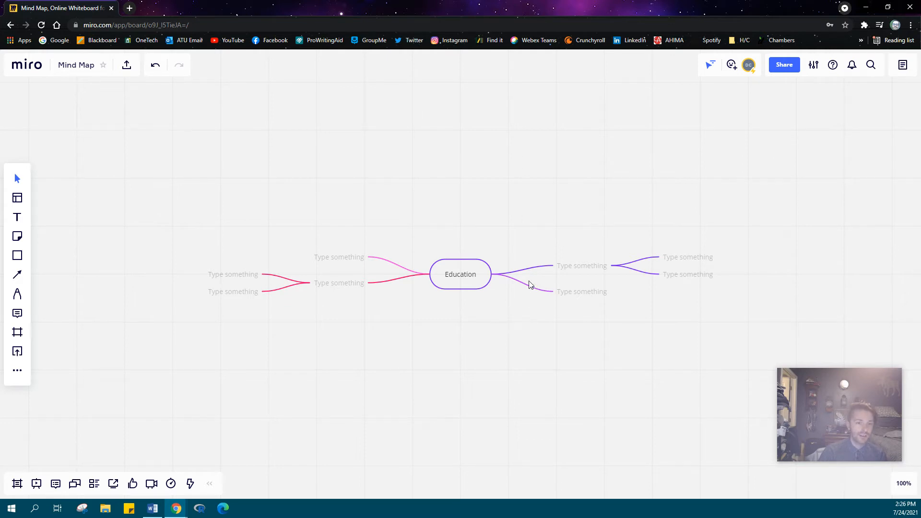
Label the upper right branch of the Education node English.
{"action": "left_click", "coordinate": [583, 269]}
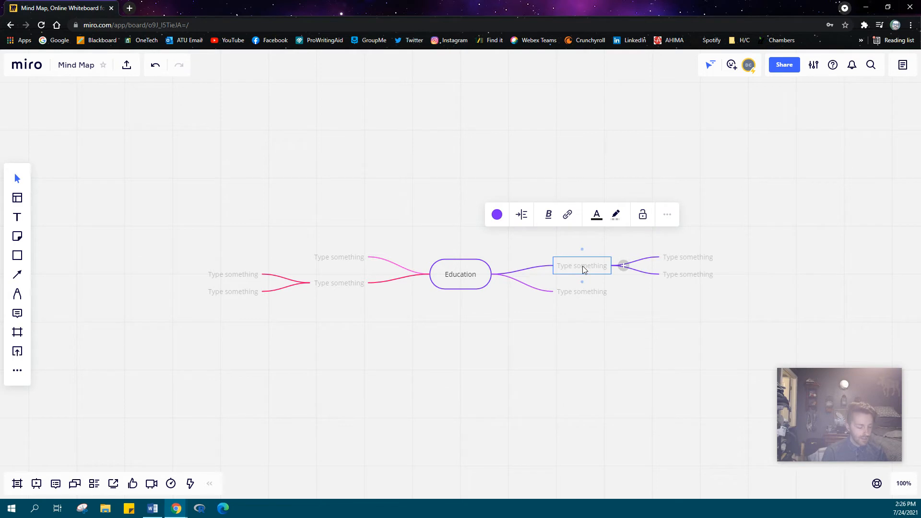
{"action": "key", "text": "shift"}
{"action": "type", "text": "Engo"}
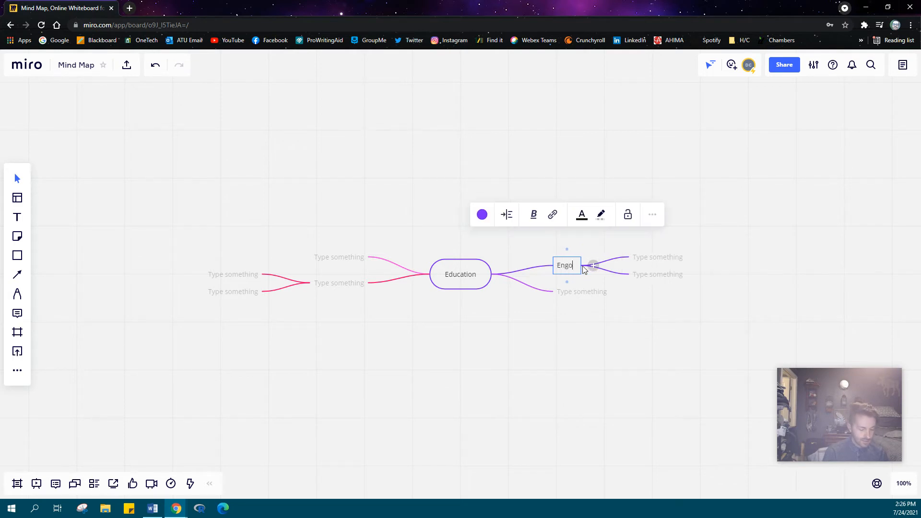
{"action": "key", "text": "BackSpace"}
{"action": "type", "text": "lish"}
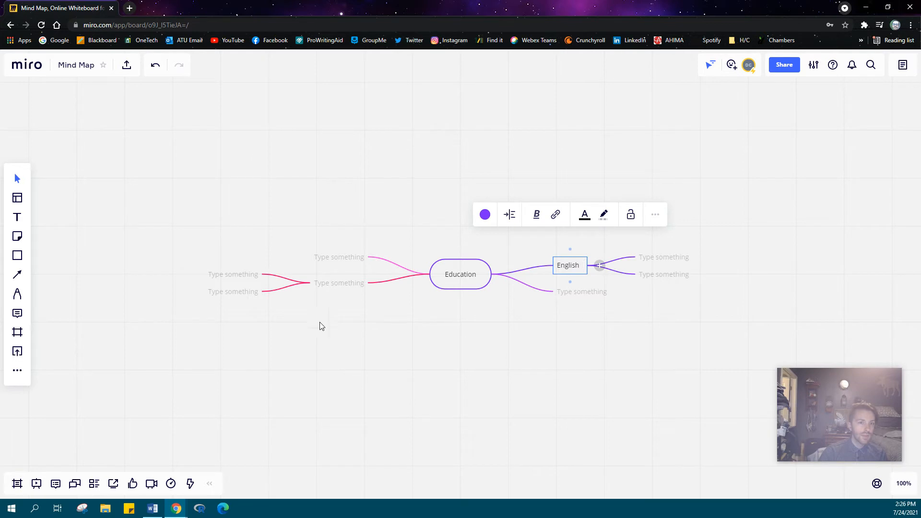
Label the lower left branch of Education Math, the upper left one Reading and the lower right one Art.
{"action": "left_click", "coordinate": [329, 288]}
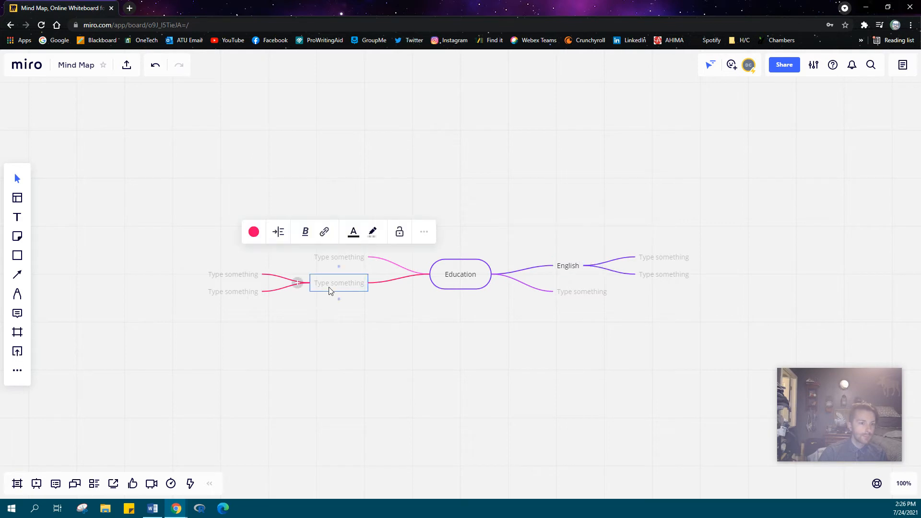
{"action": "type", "text": "Ma"}
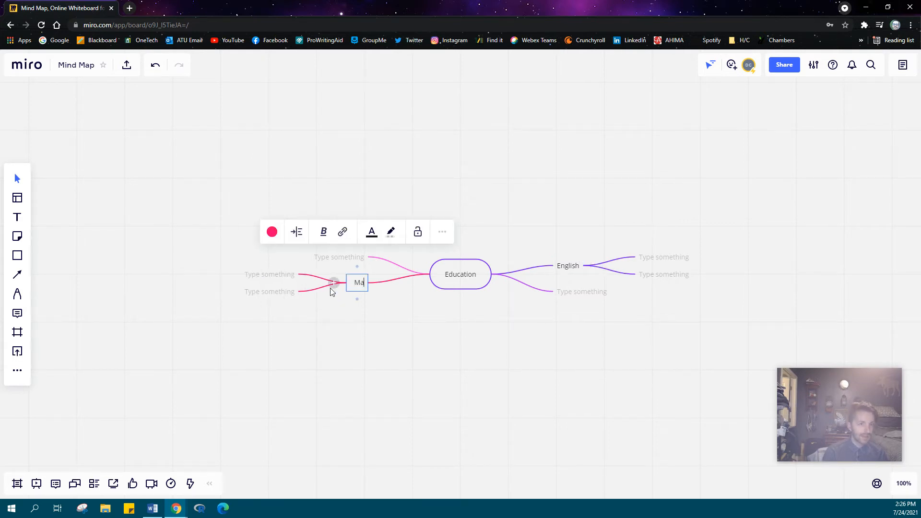
{"action": "type", "text": "th"}
{"action": "left_click", "coordinate": [343, 260]}
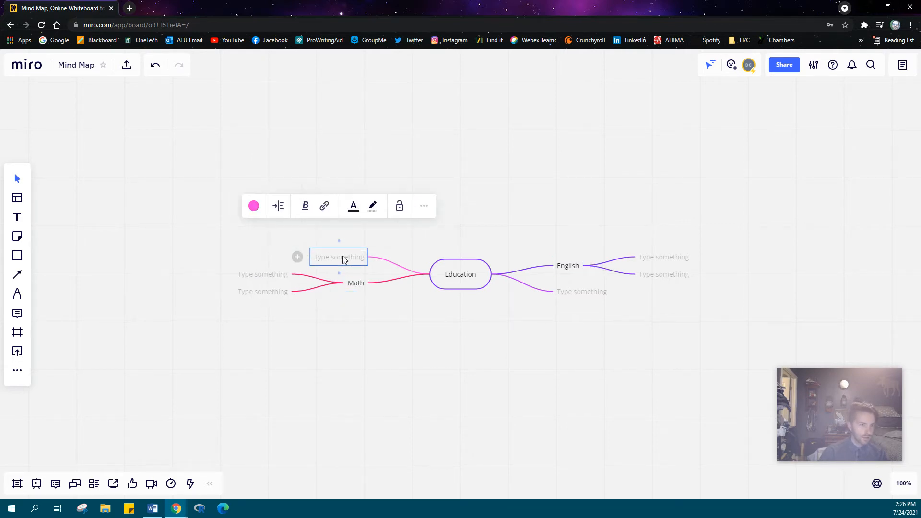
{"action": "type", "text": "Reading"}
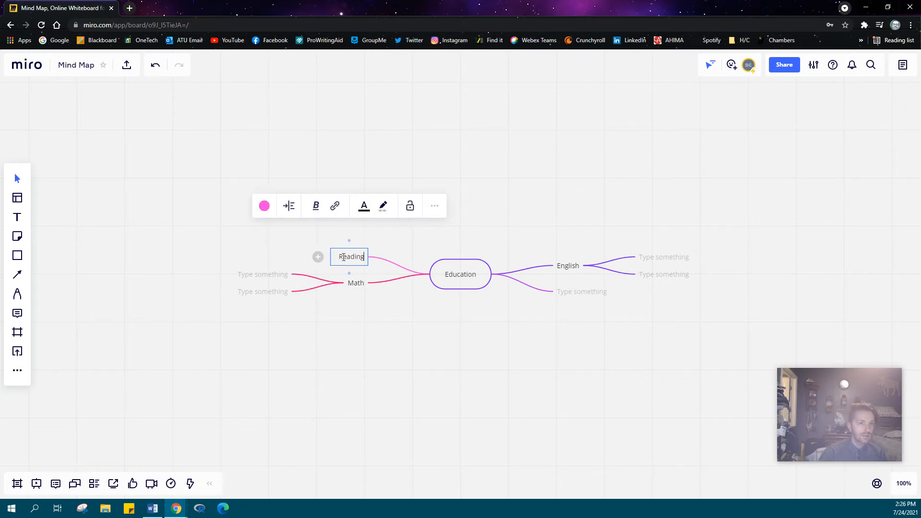
{"action": "left_click", "coordinate": [588, 291]}
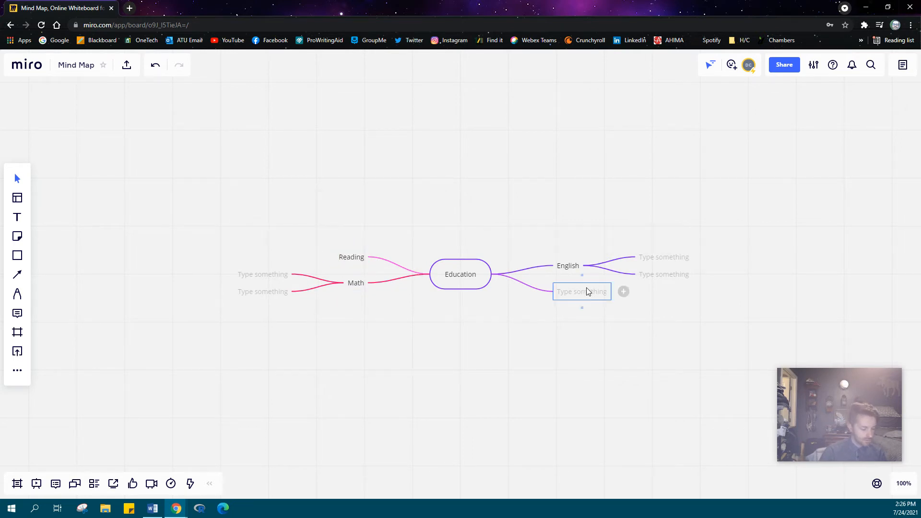
{"action": "type", "text": "Art"}
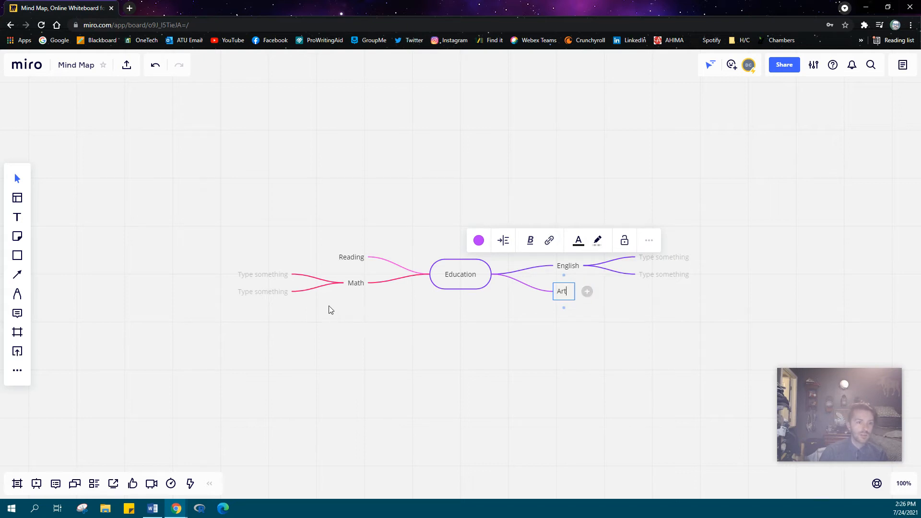
Label the upper sub-branch of Math Algebra.
{"action": "left_click", "coordinate": [264, 275]}
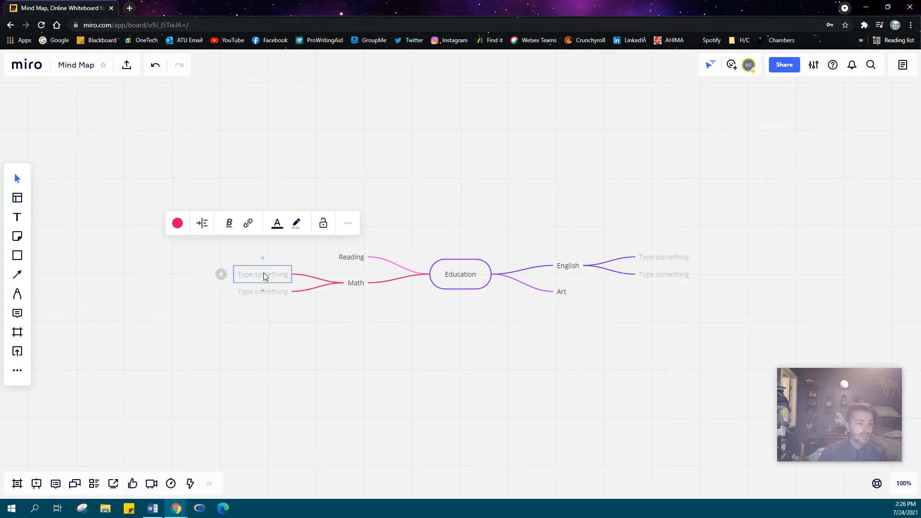
{"action": "left_click", "coordinate": [265, 276]}
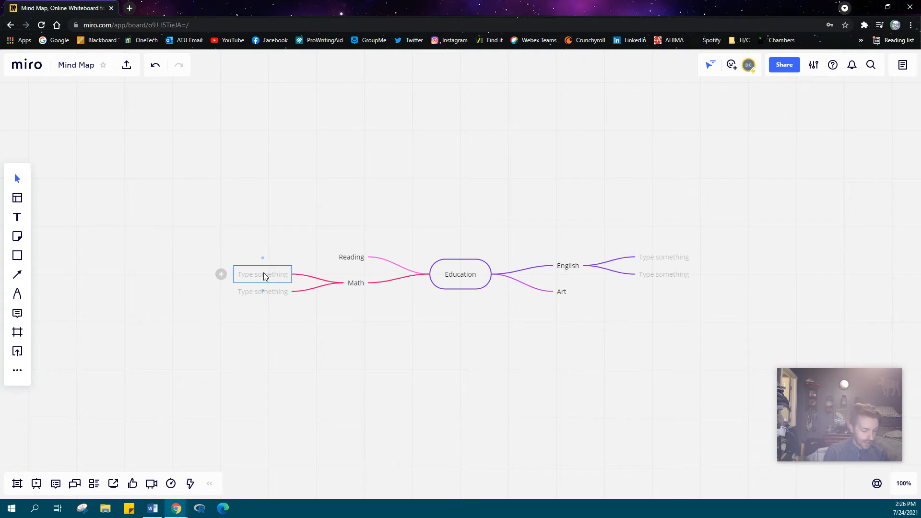
{"action": "type", "text": "Algebra"}
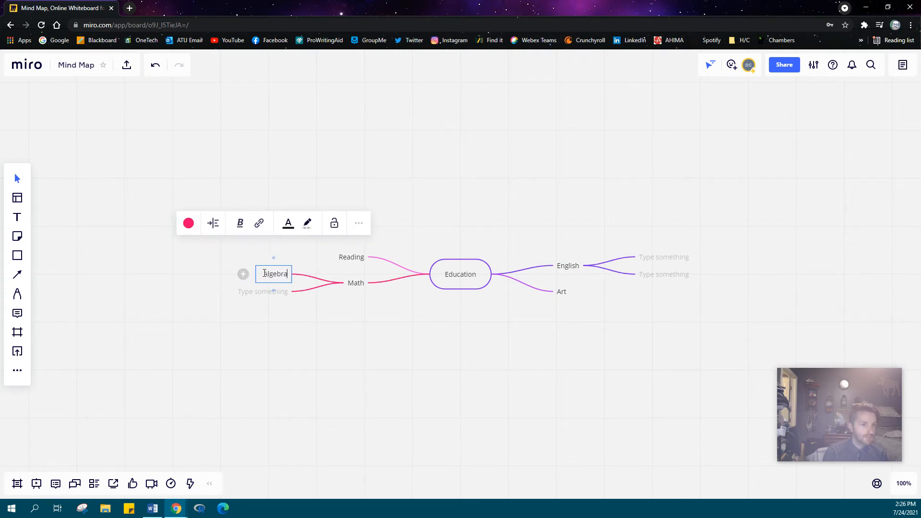
Label the lower sub-branch of Math Multiplication, correctly spelled, and add an empty child branch to it.
{"action": "left_click", "coordinate": [268, 295]}
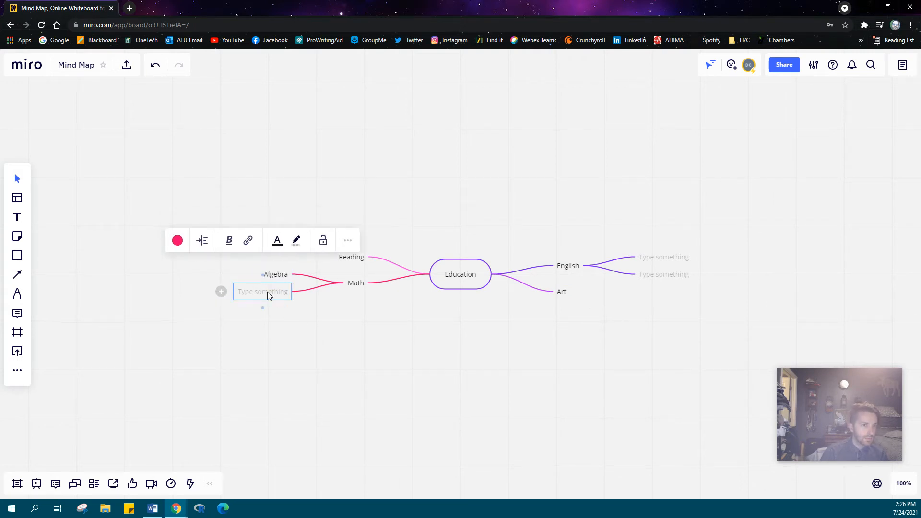
{"action": "left_click", "coordinate": [268, 295]}
{"action": "type", "text": "Mu"}
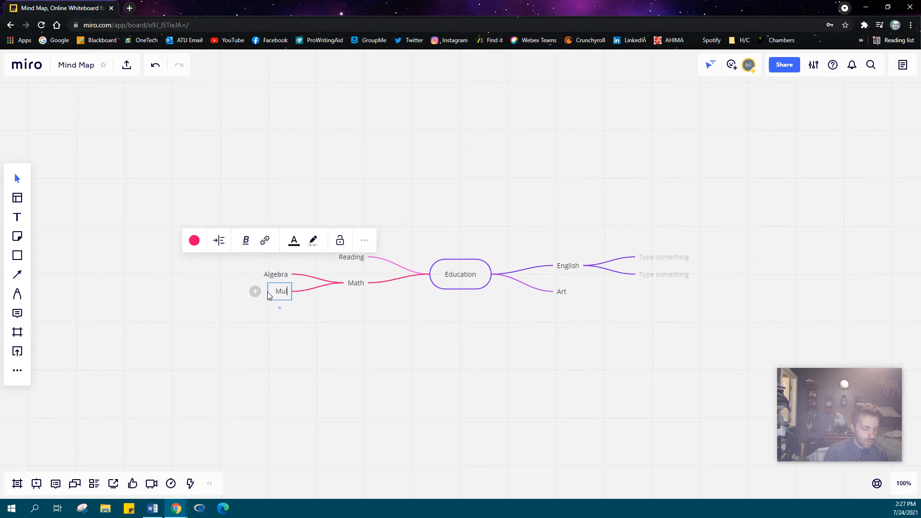
{"action": "type", "text": "ltipleca"}
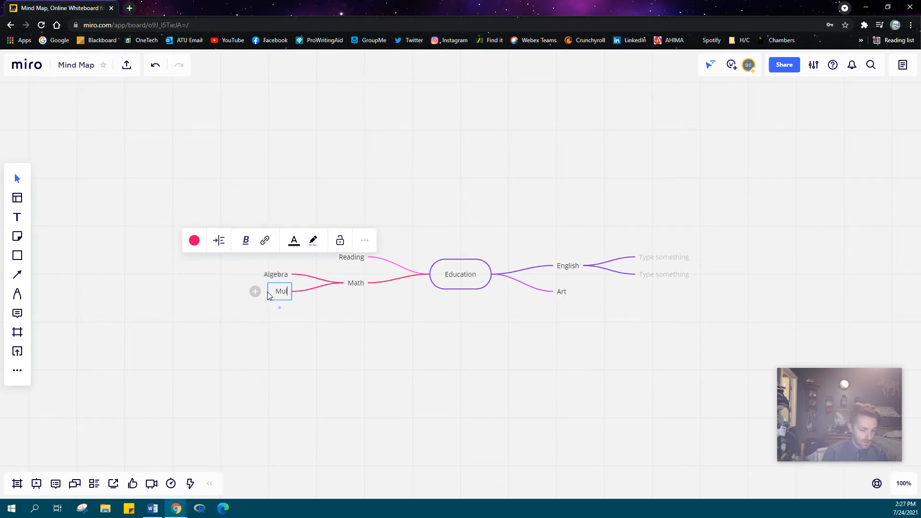
{"action": "type", "text": "tion"}
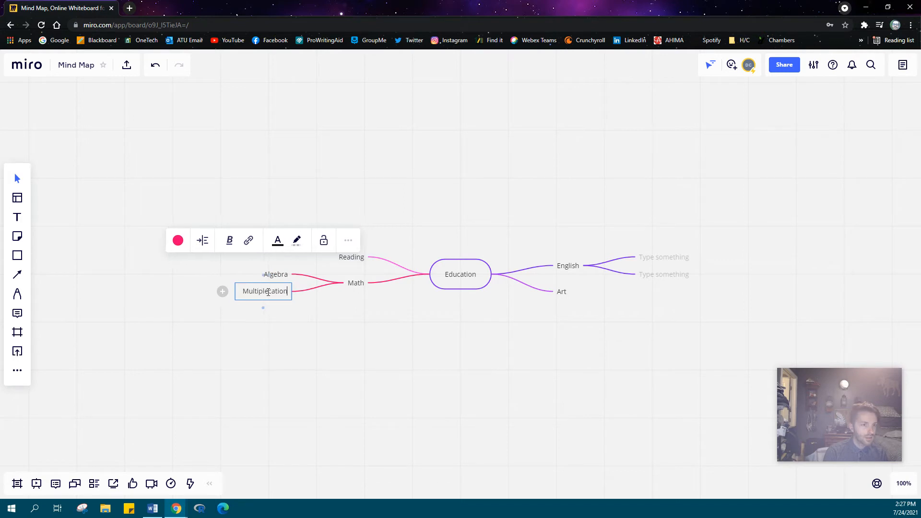
{"action": "scroll", "coordinate": [268, 294], "scroll_direction": "up", "scroll_amount": 1}
{"action": "right_click", "coordinate": [236, 287]}
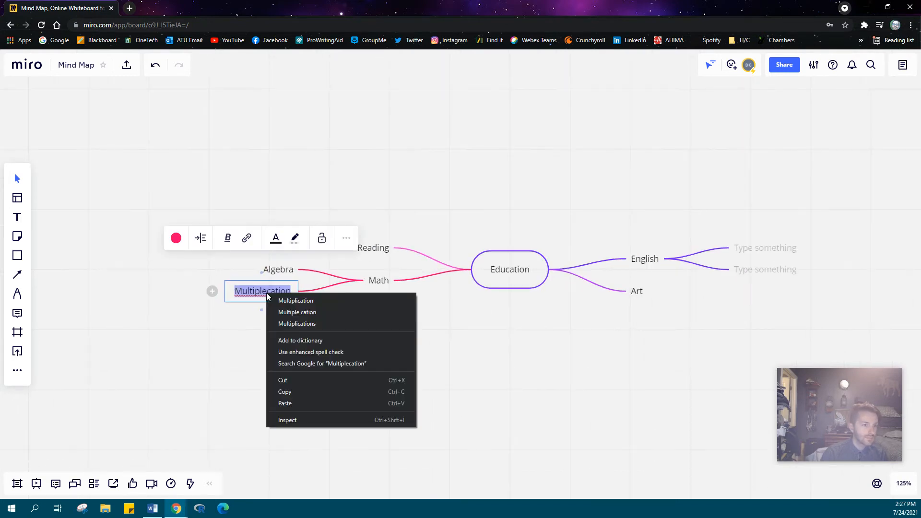
{"action": "left_click", "coordinate": [271, 300]}
{"action": "left_click", "coordinate": [319, 325]}
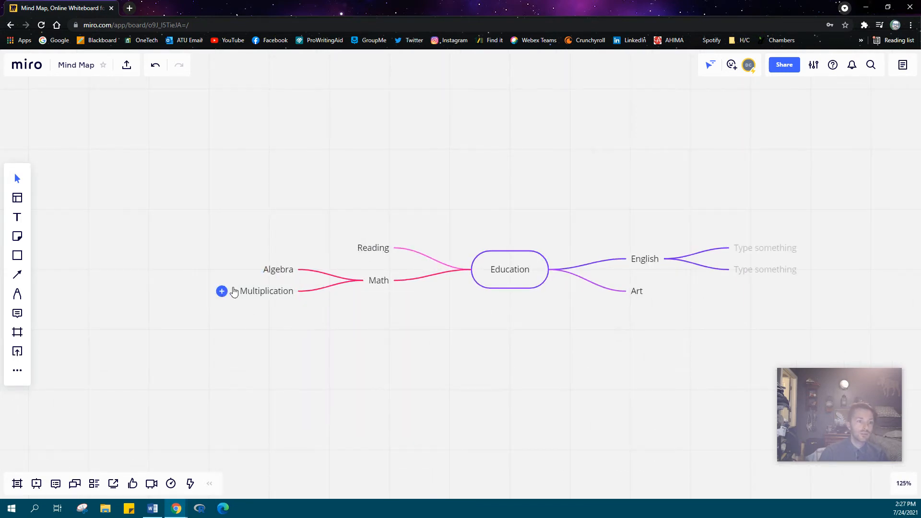
{"action": "left_click", "coordinate": [223, 291]}
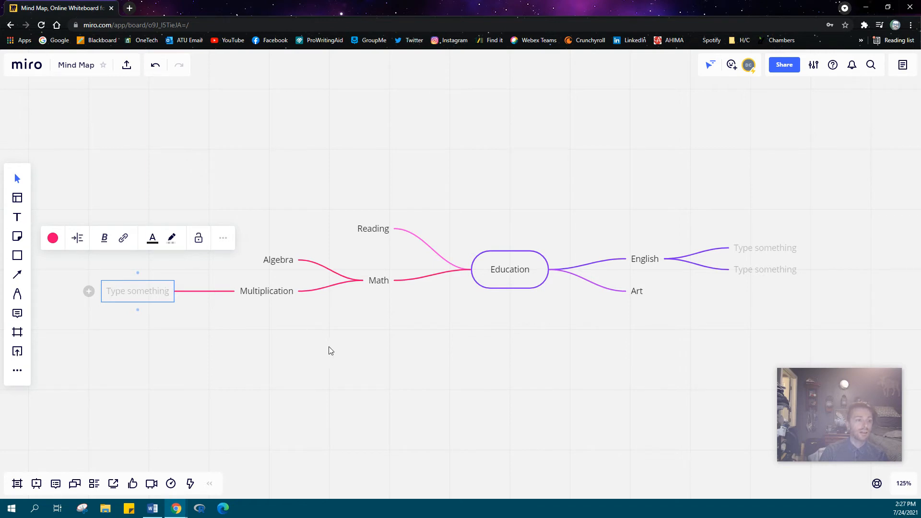
{"action": "scroll", "coordinate": [616, 337], "scroll_direction": "down", "scroll_amount": 1}
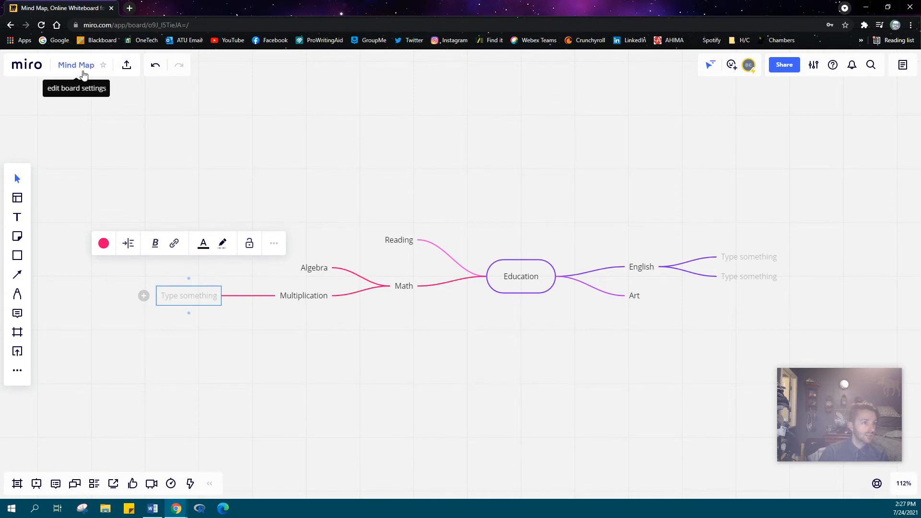
Rename the board Education Mind Map.
{"action": "left_click", "coordinate": [83, 73]}
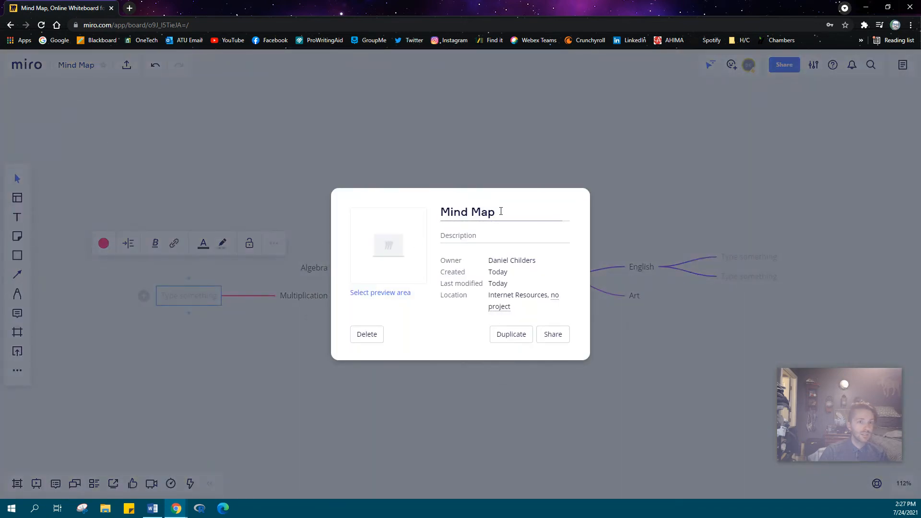
{"action": "double_click", "coordinate": [501, 211]}
{"action": "left_click", "coordinate": [441, 212]}
{"action": "type", "text": "Edu"}
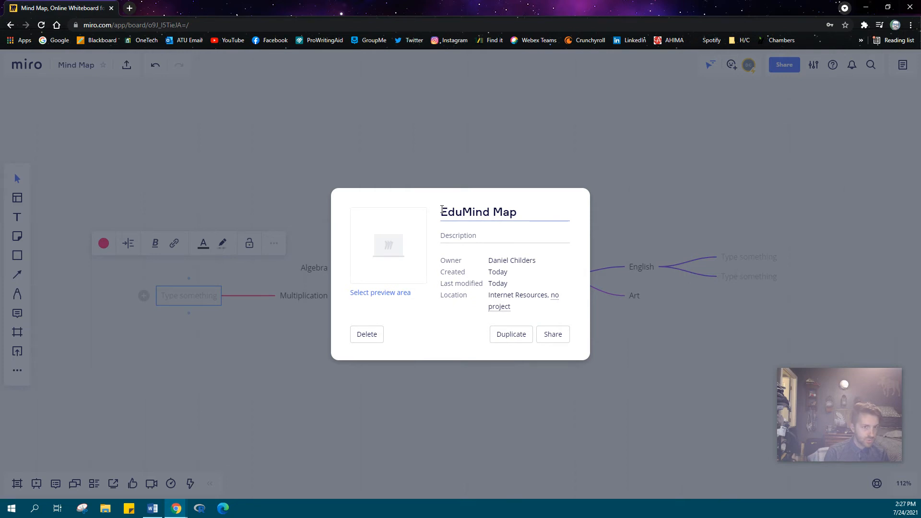
{"action": "type", "text": "cation"}
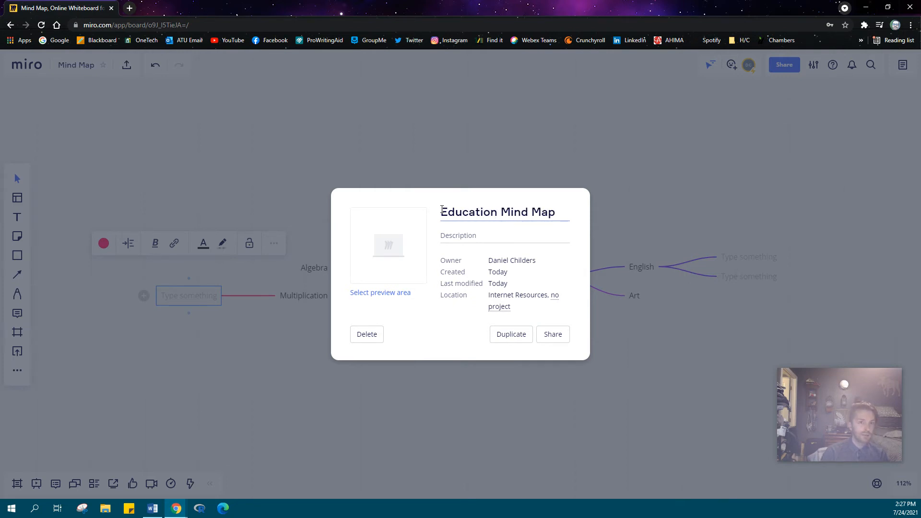
{"action": "left_click", "coordinate": [654, 188]}
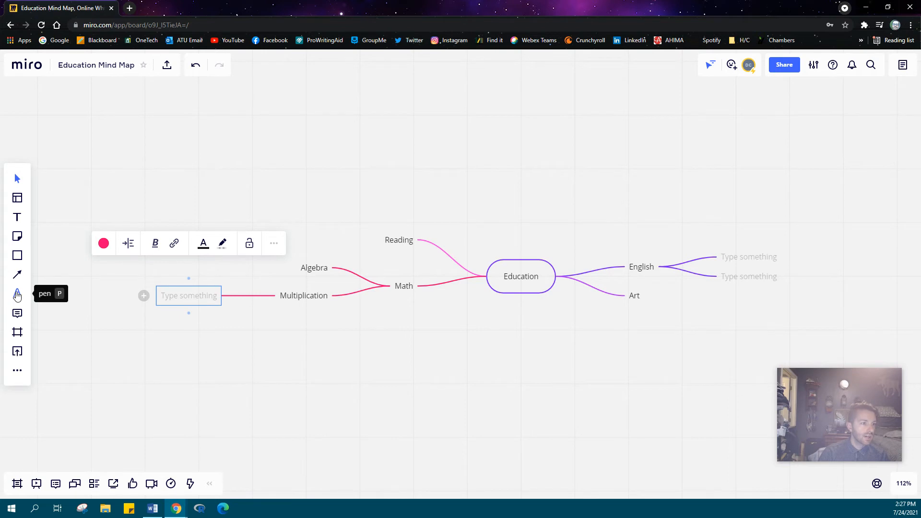
Mark the Math branch label with the yellow highlighter and the English label with a cyan one.
{"action": "left_click", "coordinate": [17, 295]}
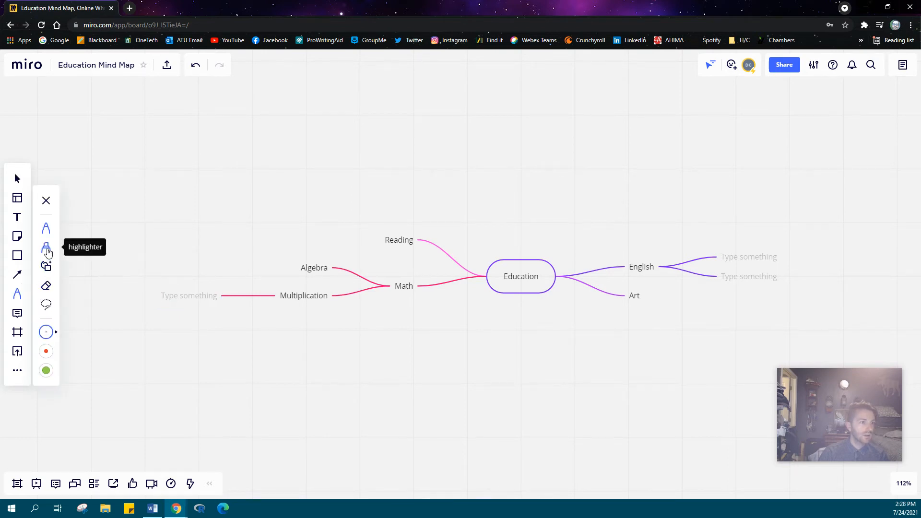
{"action": "left_click", "coordinate": [46, 249]}
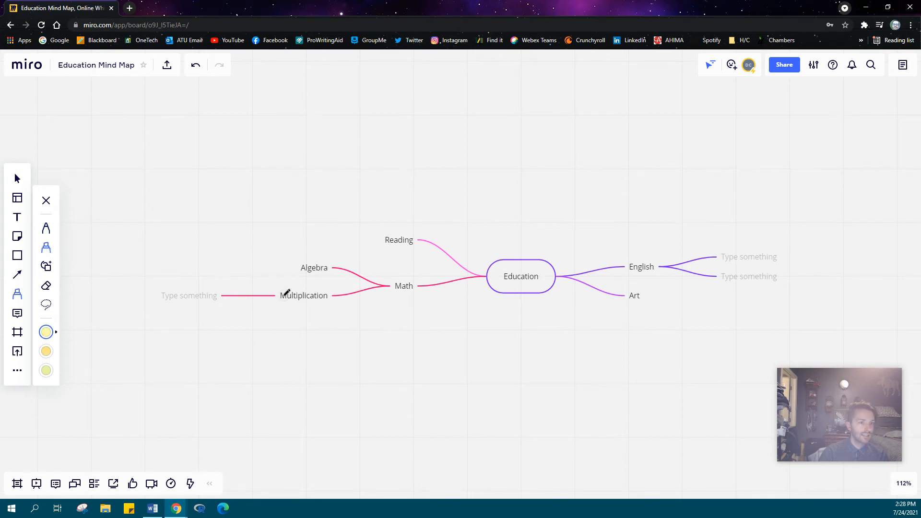
{"action": "left_click_drag", "start_coordinate": [396, 286], "coordinate": [420, 286]}
{"action": "left_click", "coordinate": [51, 335]}
{"action": "left_click", "coordinate": [91, 332]}
{"action": "left_click_drag", "start_coordinate": [629, 267], "coordinate": [656, 266]}
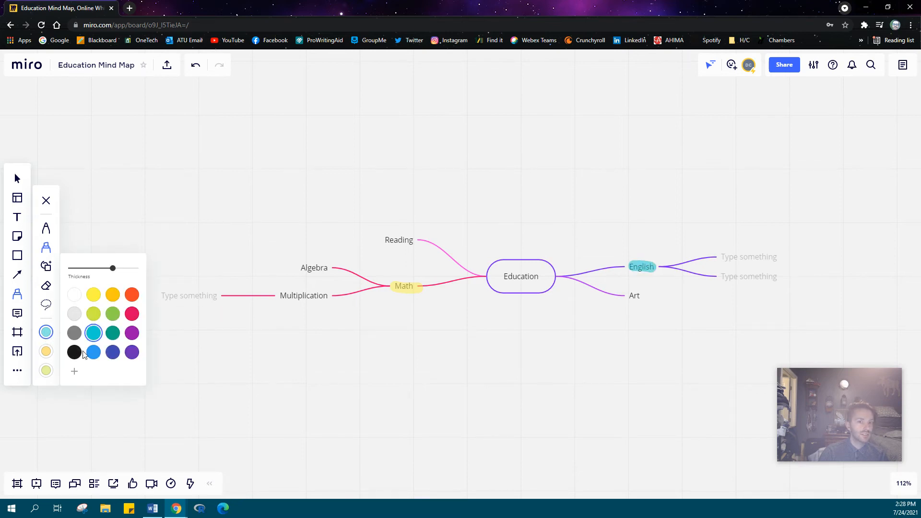
Highlight the Reading branch label in pink and the Art label in light green.
{"action": "left_click", "coordinate": [131, 314]}
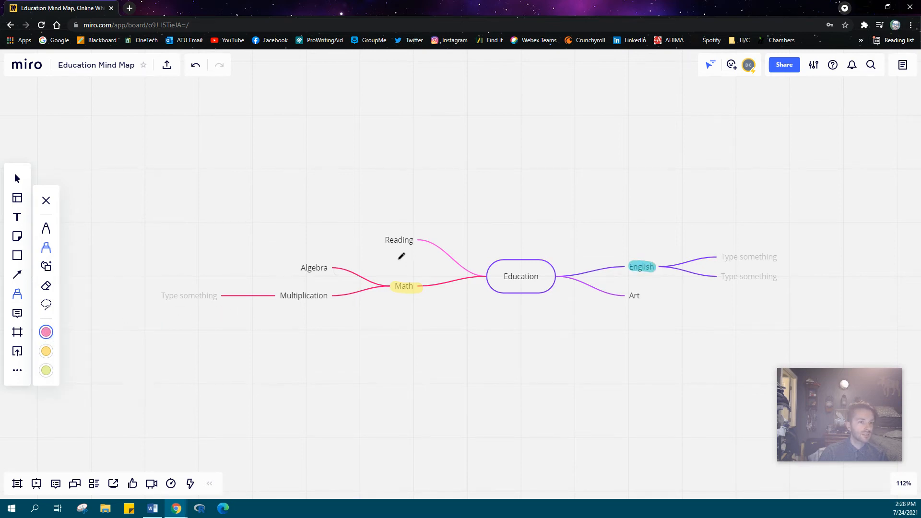
{"action": "left_click_drag", "start_coordinate": [417, 236], "coordinate": [383, 239]}
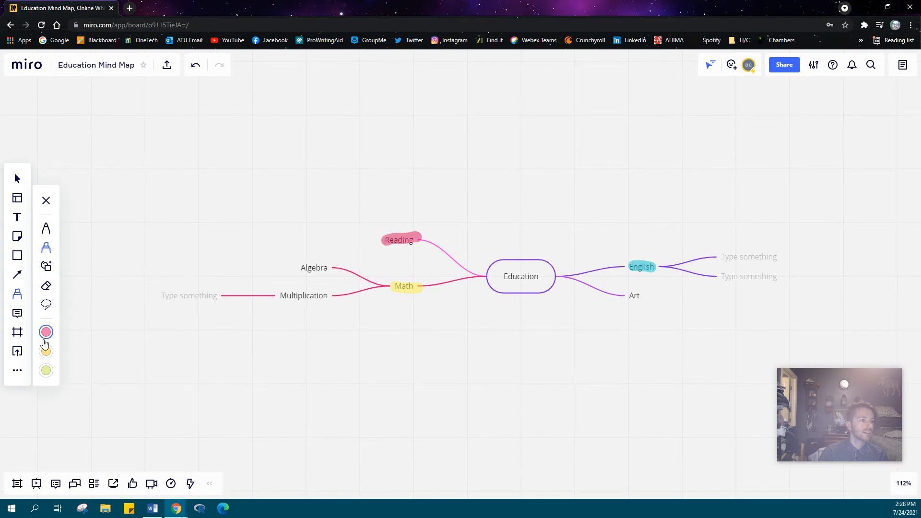
{"action": "left_click", "coordinate": [46, 370]}
{"action": "left_click_drag", "start_coordinate": [618, 288], "coordinate": [651, 295]}
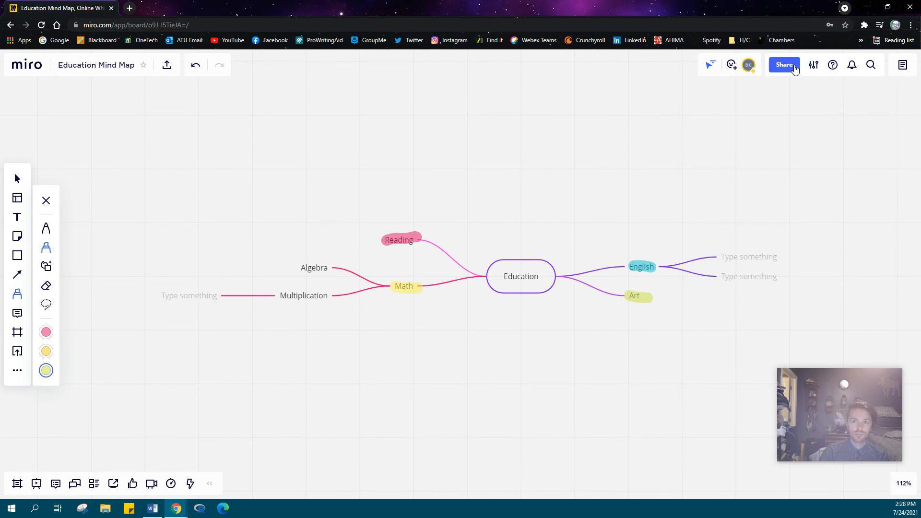
Copy the invite link to the board and team from the sharing options and close them.
{"action": "left_click", "coordinate": [795, 69]}
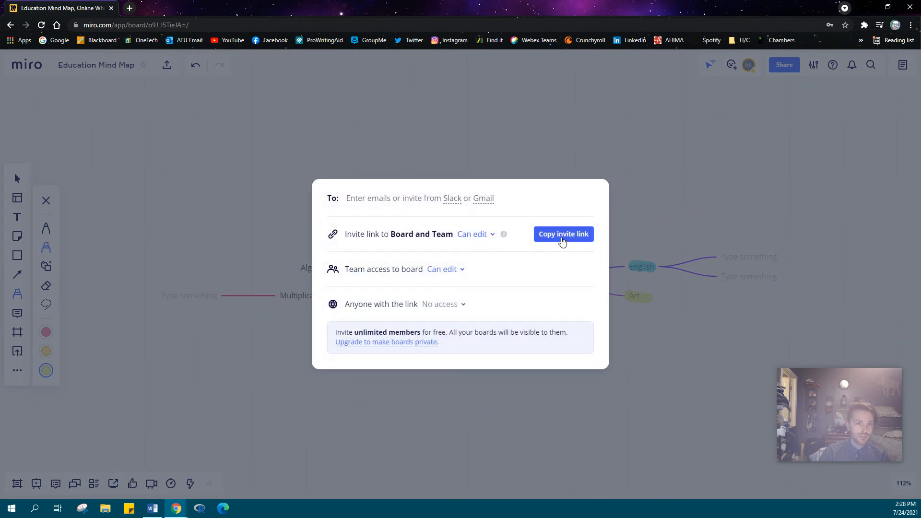
{"action": "left_click", "coordinate": [562, 241]}
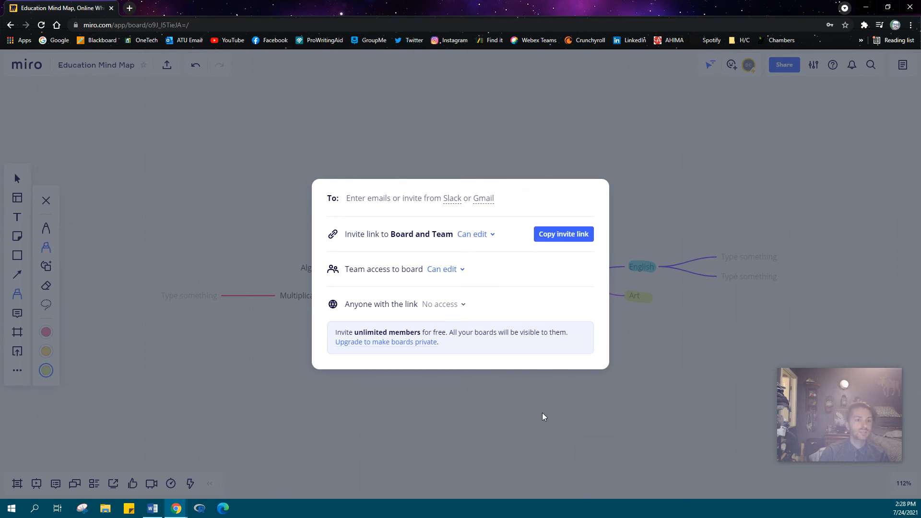
{"action": "left_click", "coordinate": [450, 406]}
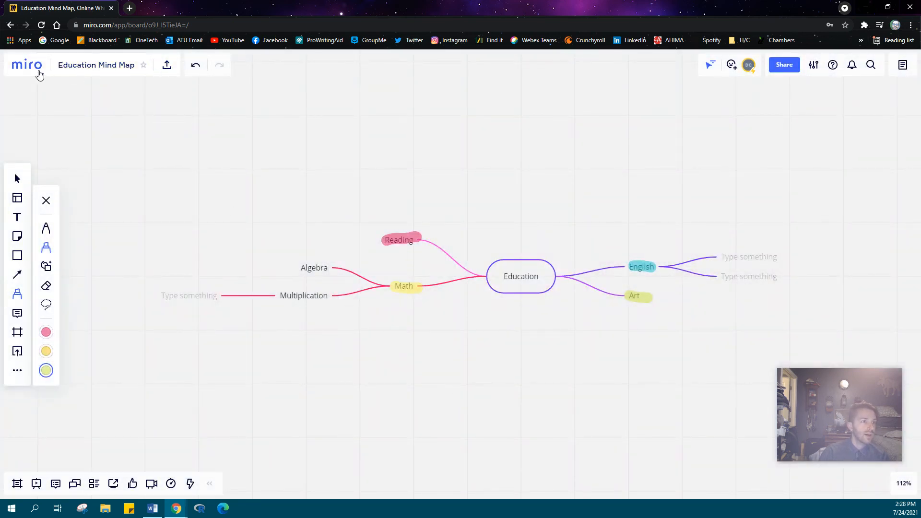
Leave the board and return to the dashboard with all boards.
{"action": "left_click", "coordinate": [39, 72]}
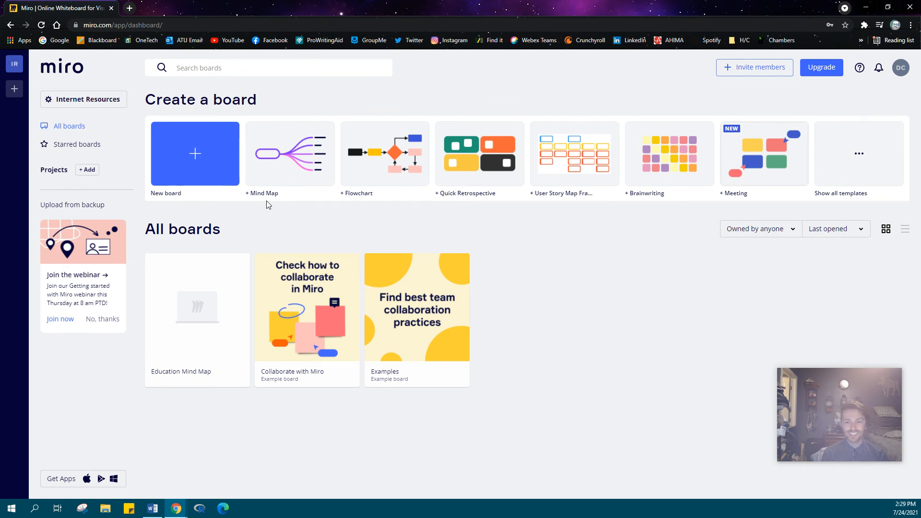
{"action": "mouse_move", "coordinate": [868, 430]}
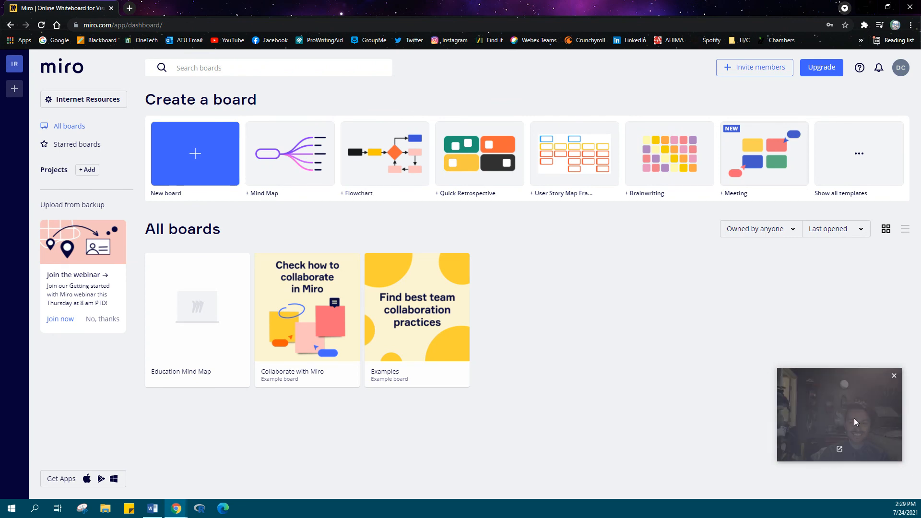